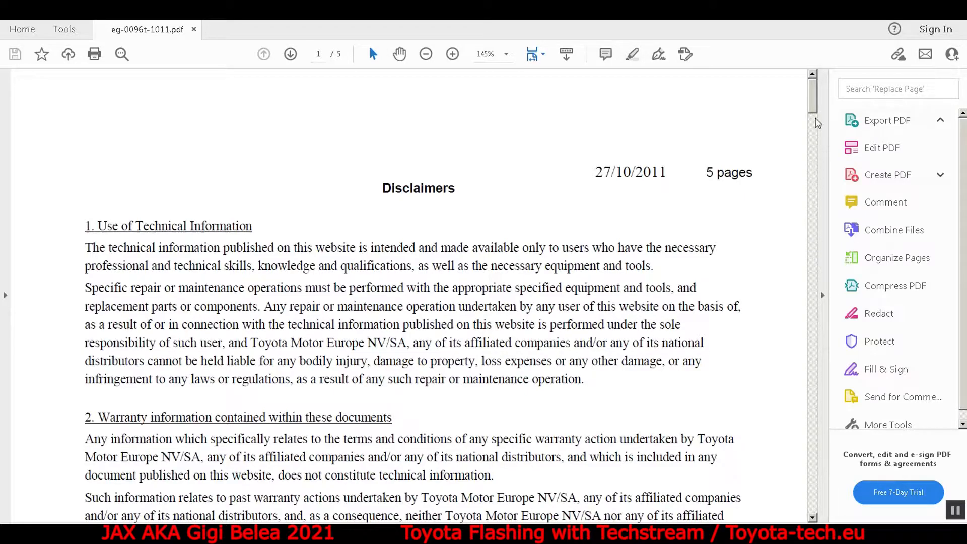
Read page 2 of the service bulletin for its number EG-0096T-1011, subject, affected models and production change information.
left_click_drag(813, 102, 813, 196)
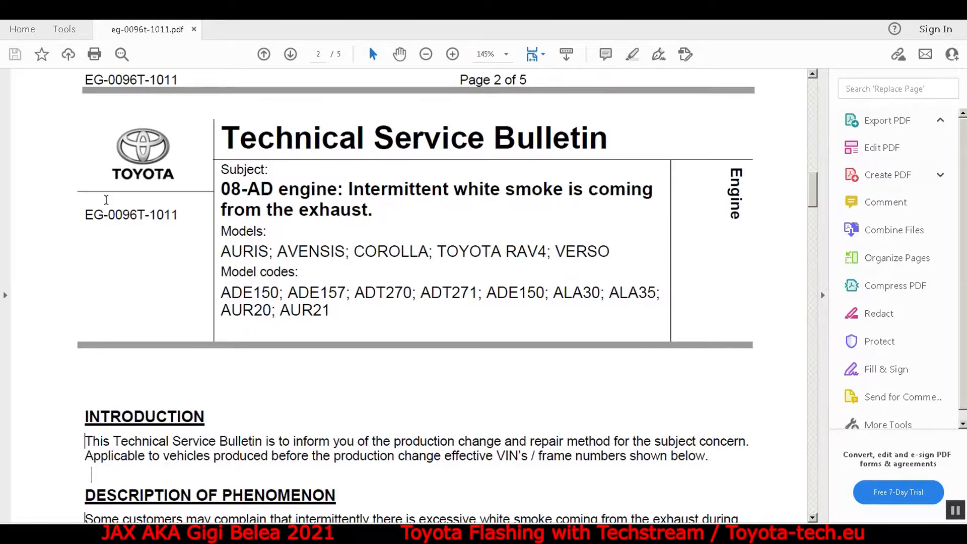
left_click_drag(85, 215, 180, 216)
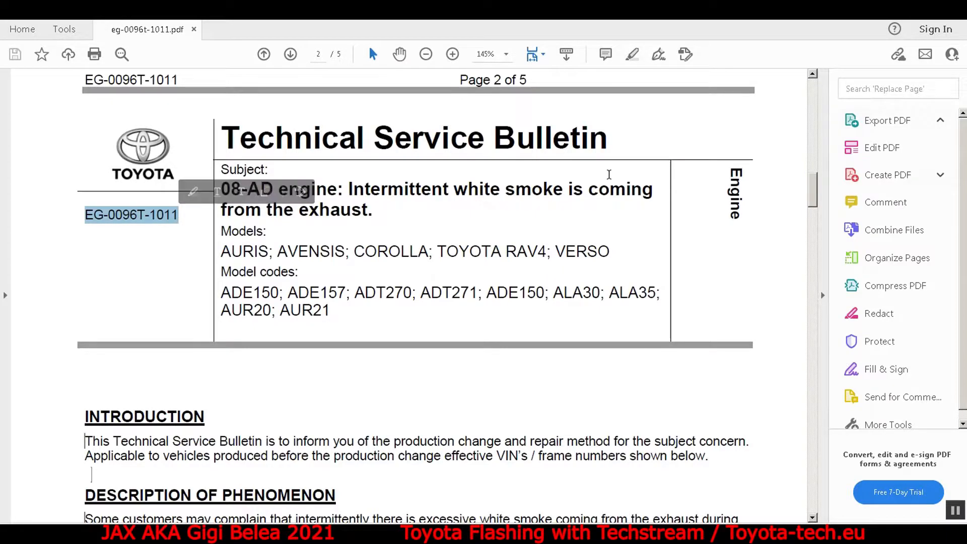
left_click_drag(815, 180, 814, 193)
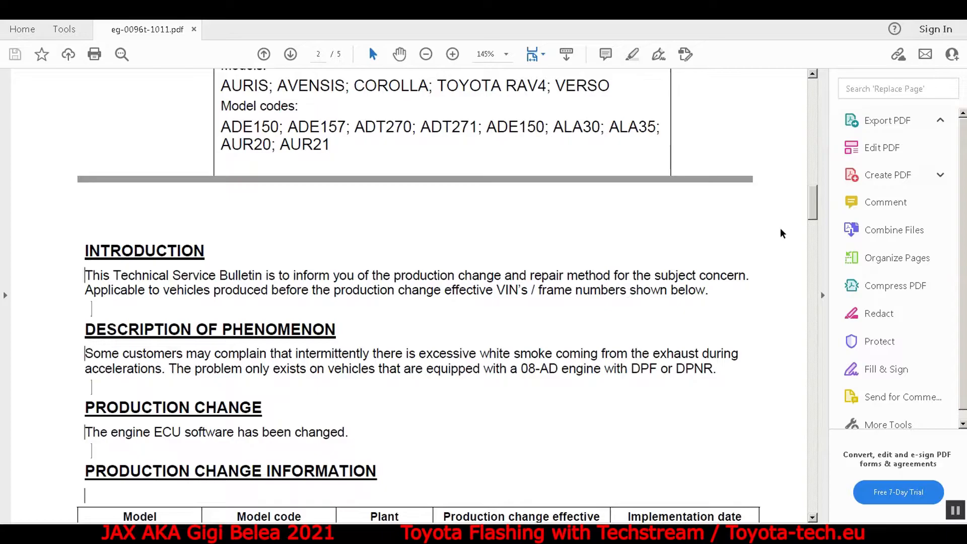
left_click_drag(812, 201, 816, 236)
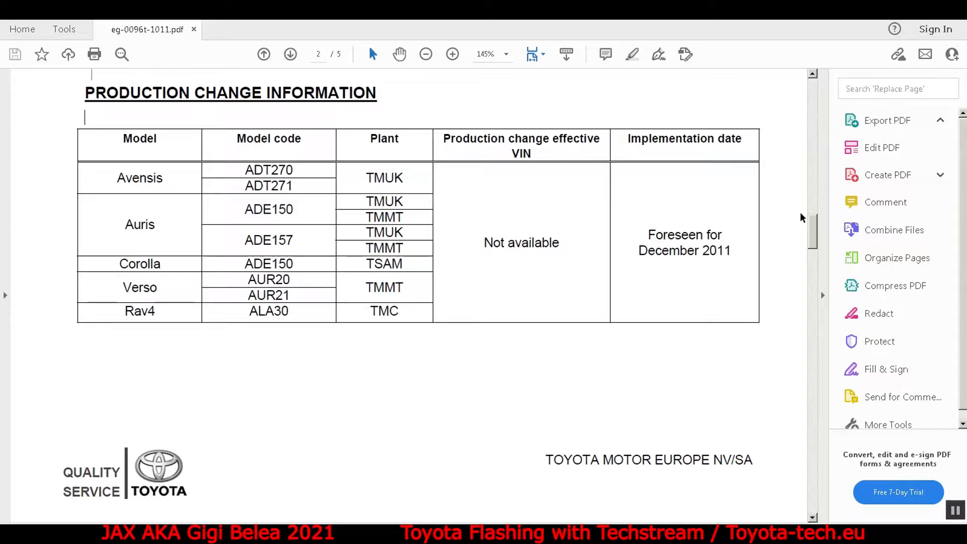
Examine the repair procedure table for the ADT270 entry, SOL with DPF row, including its ECU part numbers and calibration ID.
left_click_drag(814, 232, 814, 291)
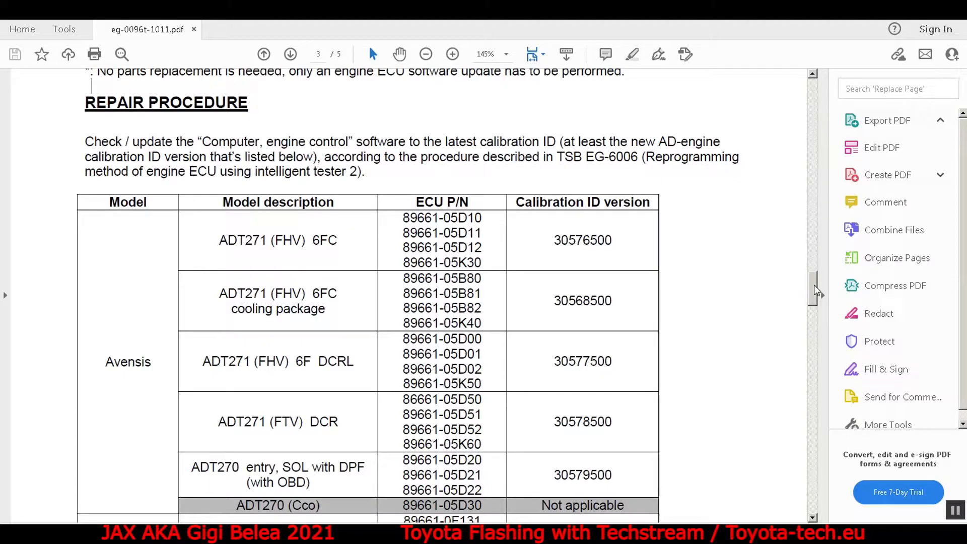
scroll(816, 291, "down", 3)
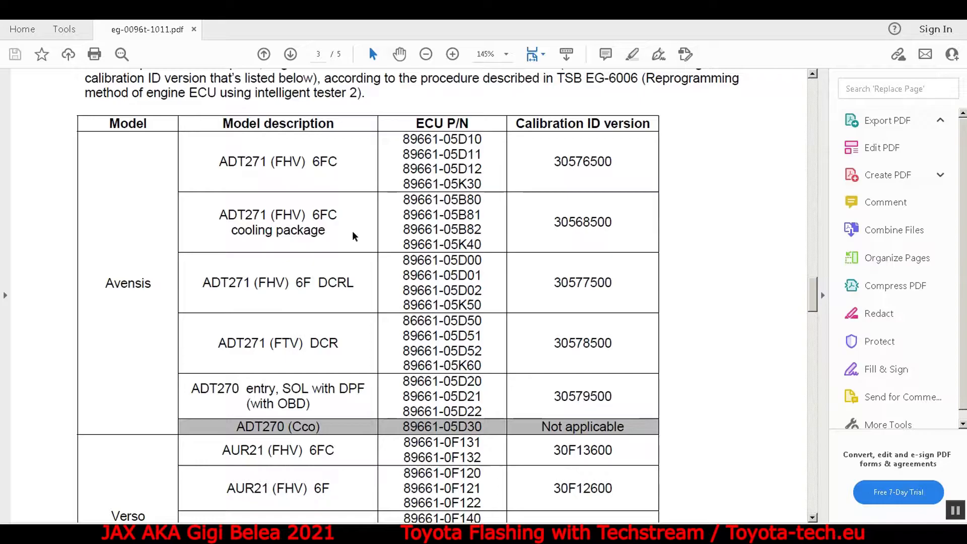
left_click_drag(191, 388, 312, 403)
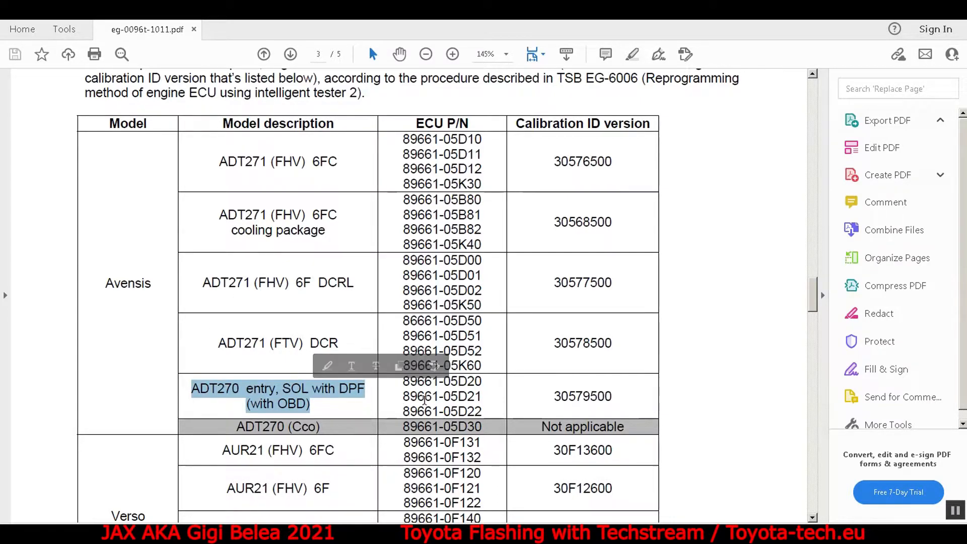
left_click_drag(403, 381, 481, 411)
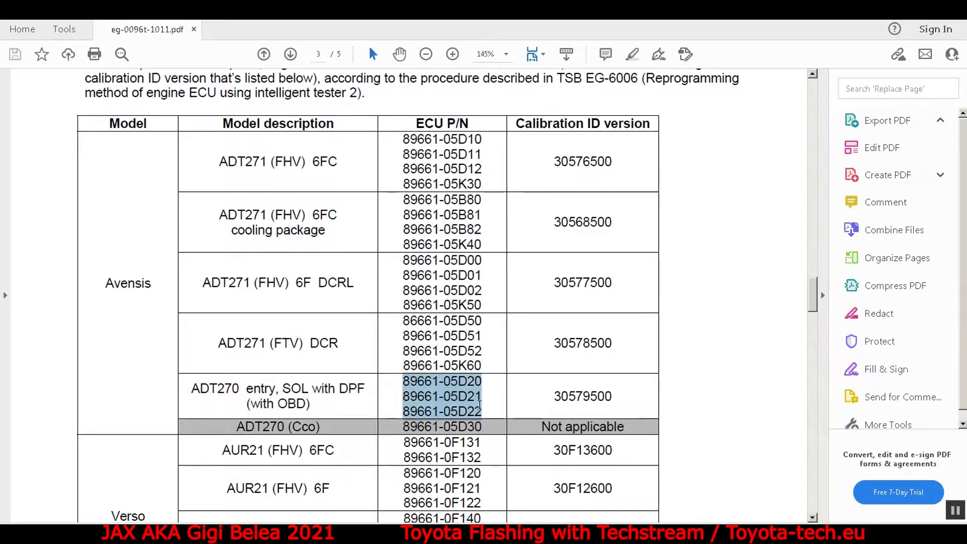
left_click(538, 407)
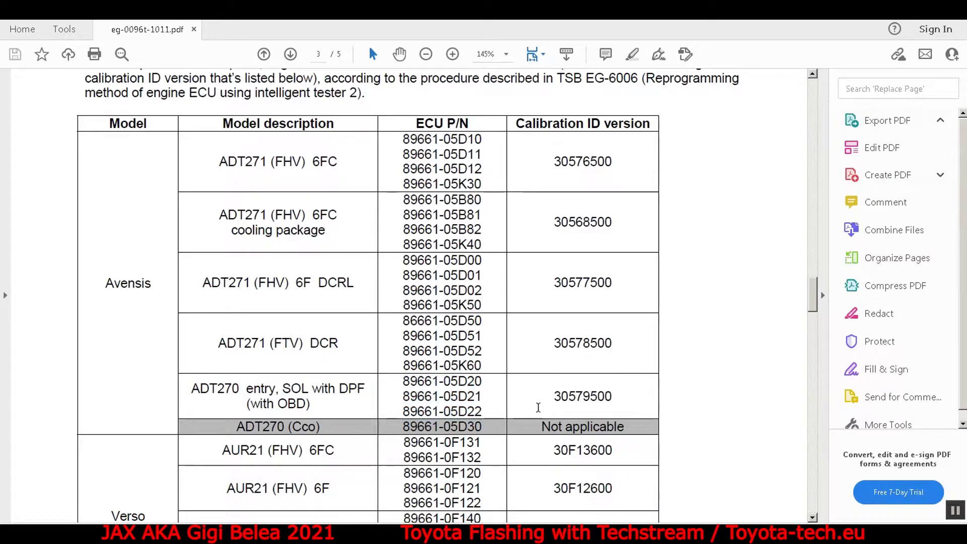
double_click(567, 399)
left_click(544, 391)
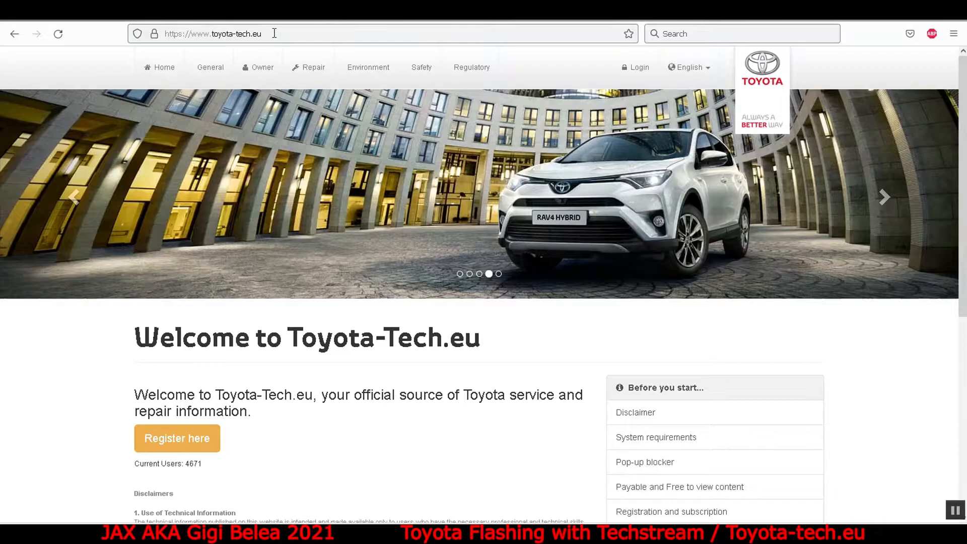
left_click_drag(262, 34, 188, 34)
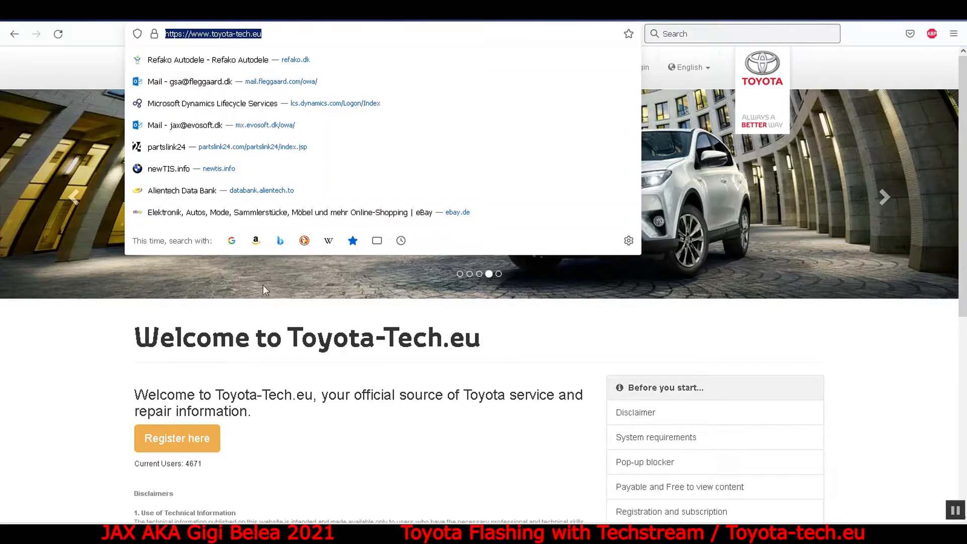
left_click(348, 403)
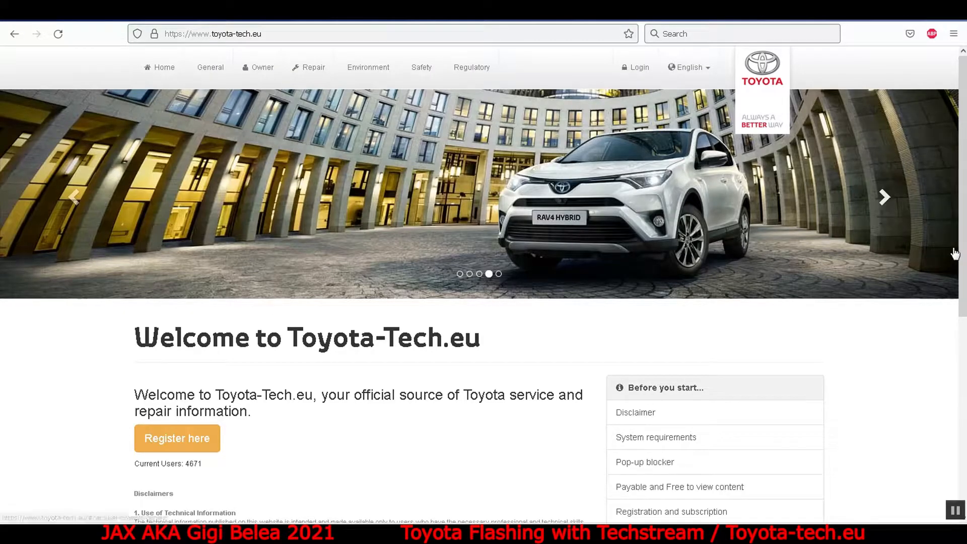
mouse_move(964, 235)
left_mouse_down()
mouse_move(965, 352)
mouse_move(965, 235)
left_mouse_up()
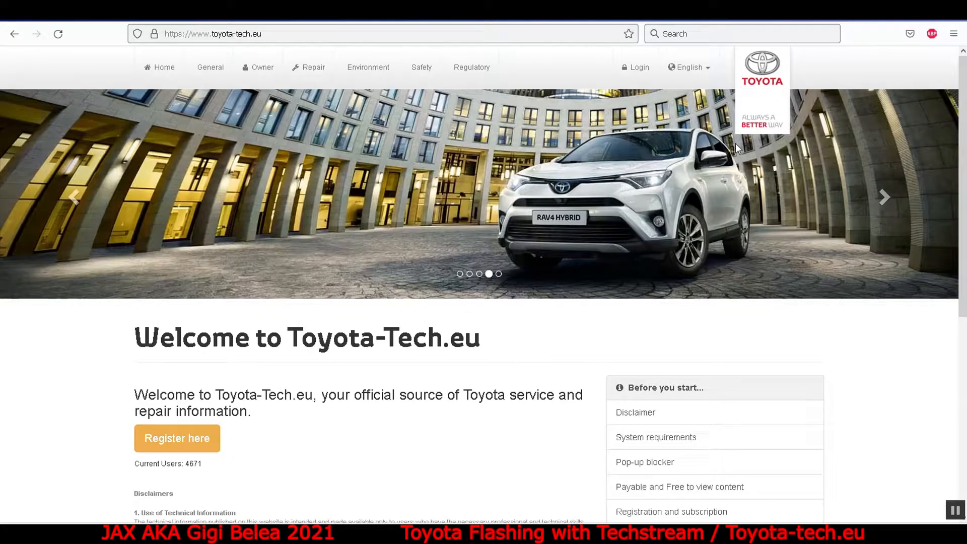
Log in to Toyota-Tech.eu with the account's user ID and password, and save the login in the browser.
left_click(636, 67)
left_click(217, 408)
type("jaxone")
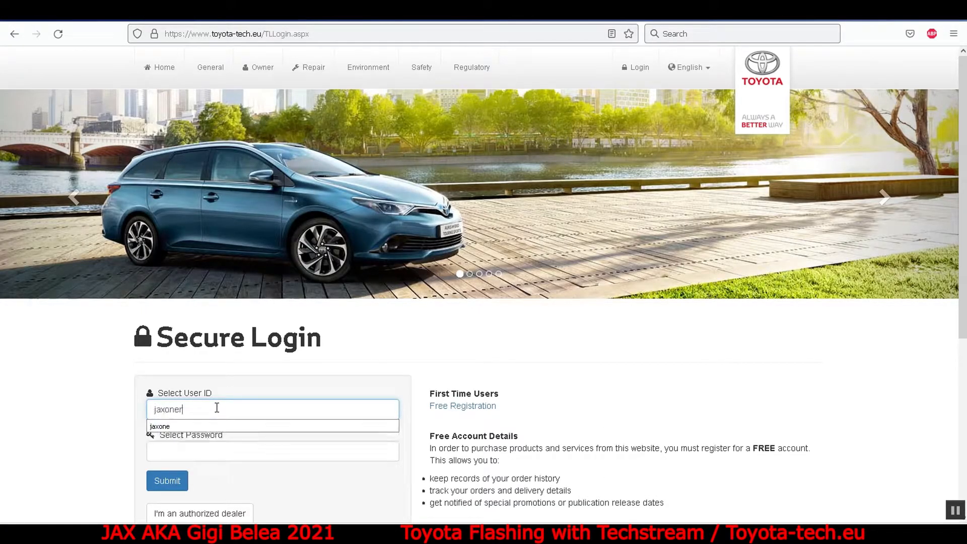
key("Tab")
type("••••••••••")
left_click(155, 482)
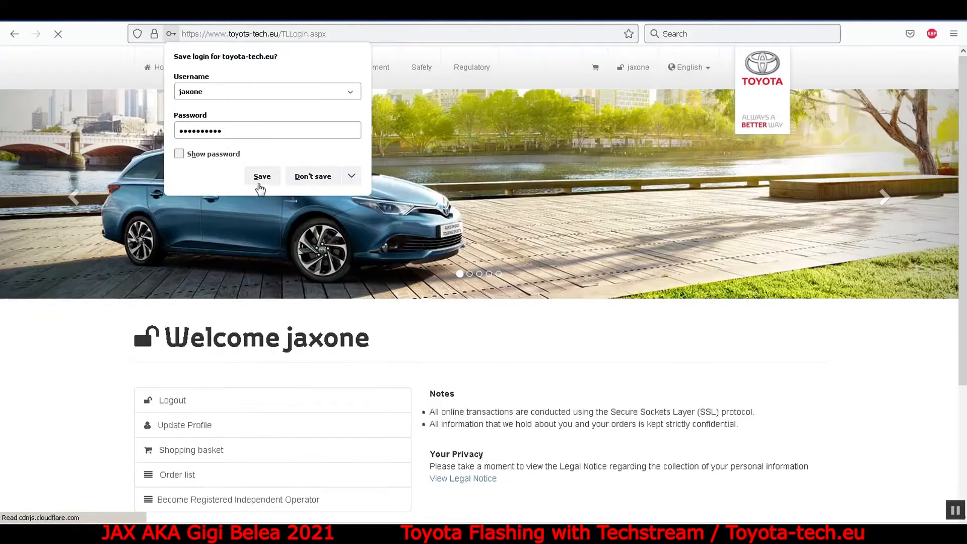
left_click(261, 181)
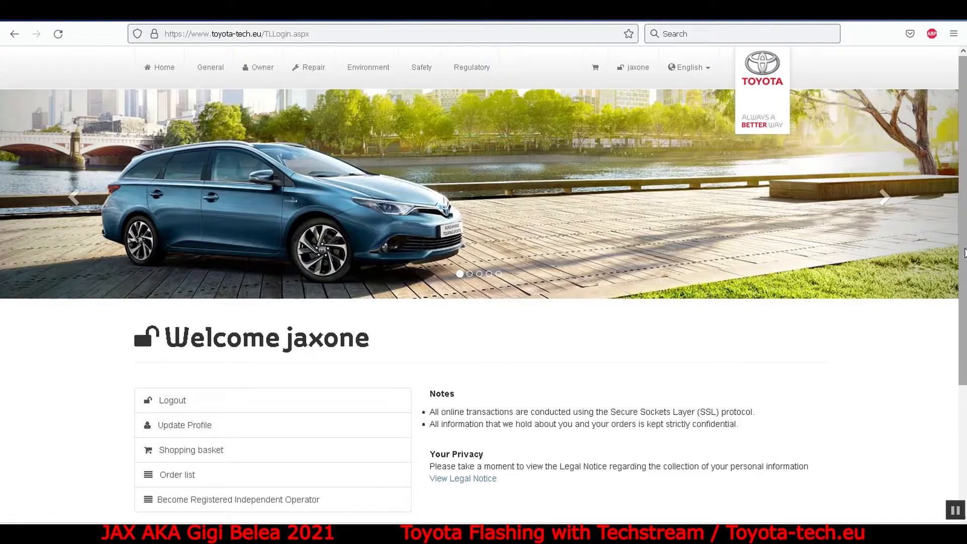
View the available Online Subscriptions with their durations and prices.
scroll(484, 282, "down", 3)
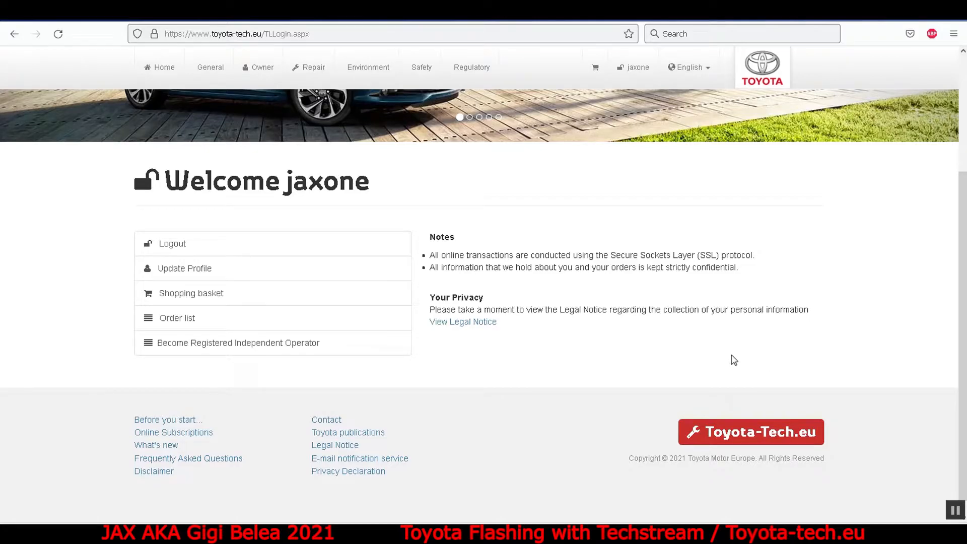
left_click(205, 433)
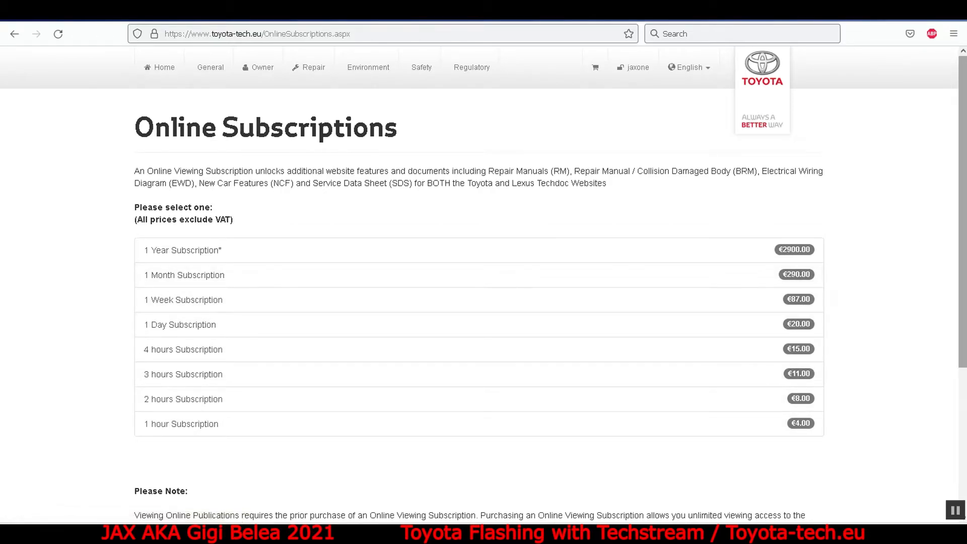
scroll(962, 214, "down", 5)
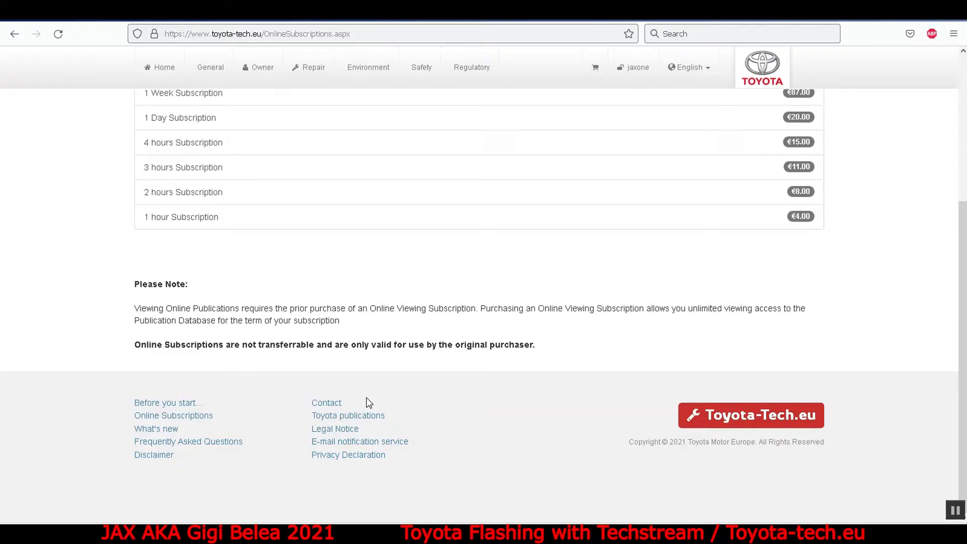
left_click(182, 402)
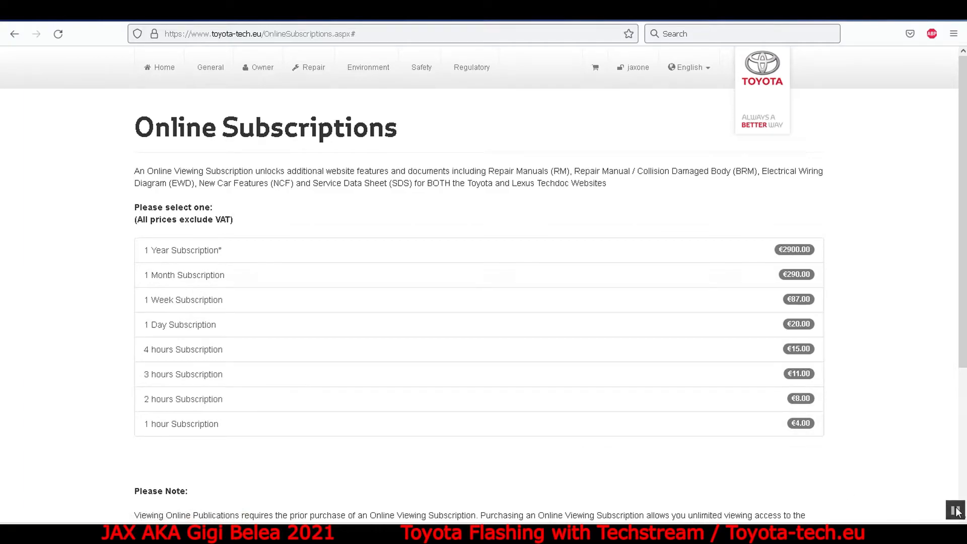
Open the diagnostic tools setup from the General section and choose GTS Techstream as the diagnostic system.
key("alt+Left")
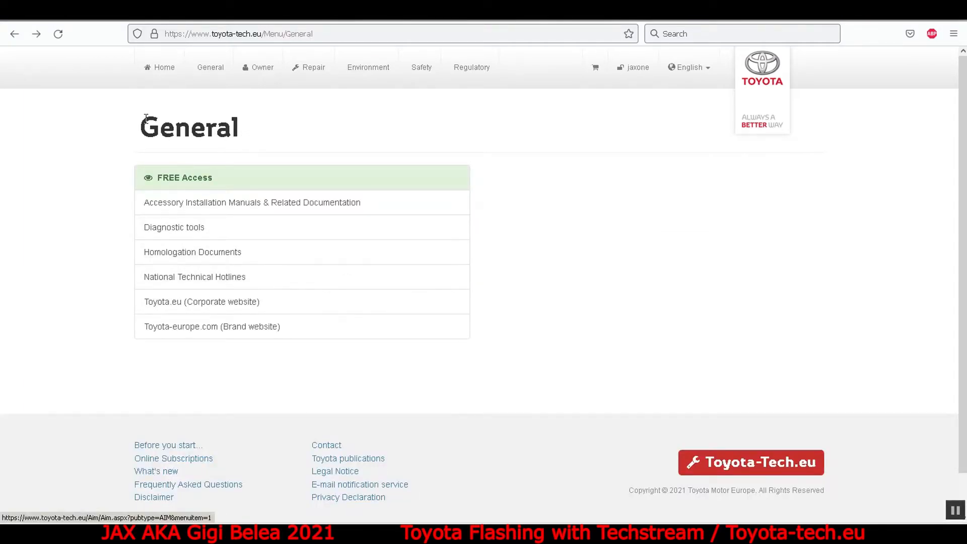
left_click(203, 69)
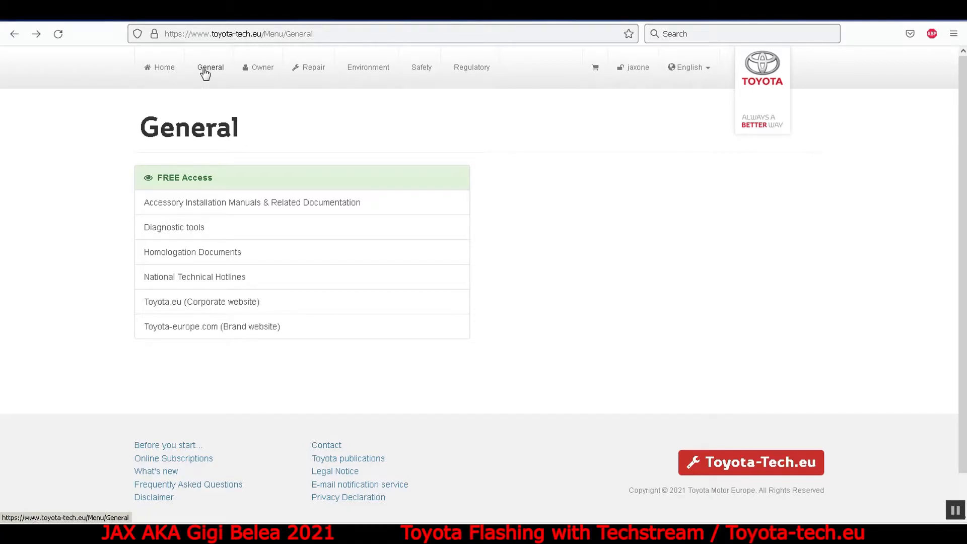
left_click(163, 231)
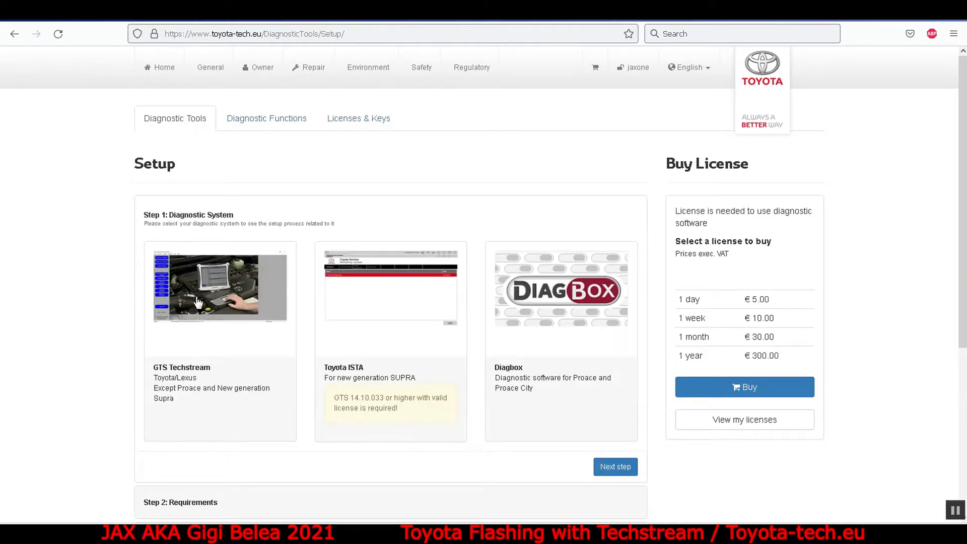
left_click(198, 303)
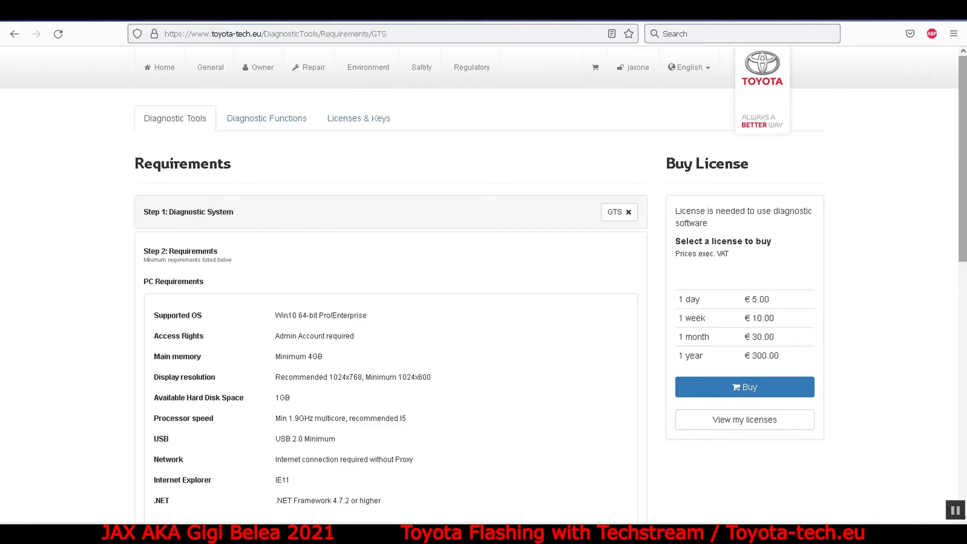
Review the GTS hardware requirements and read the information about using a generic J2534 compliant VIM.
left_click_drag(965, 137, 966, 284)
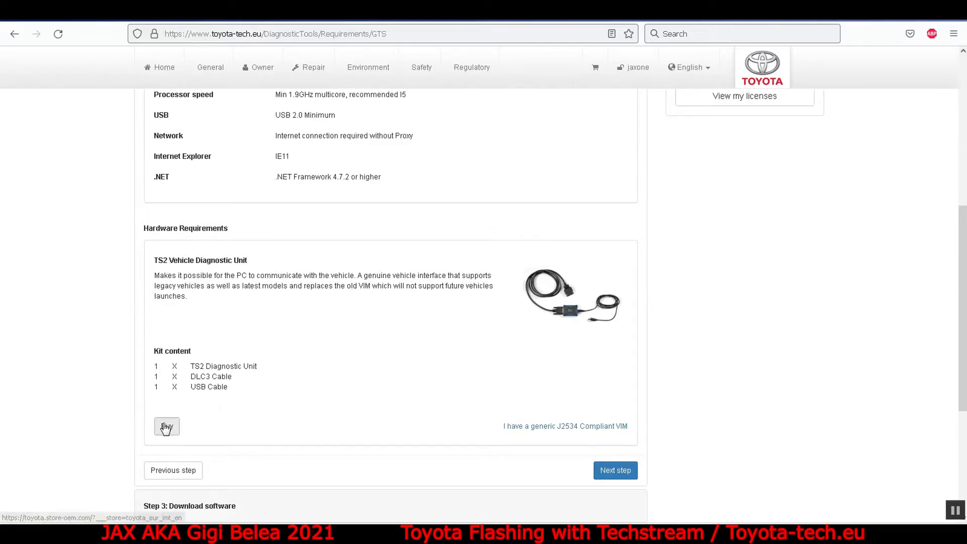
left_click(524, 429)
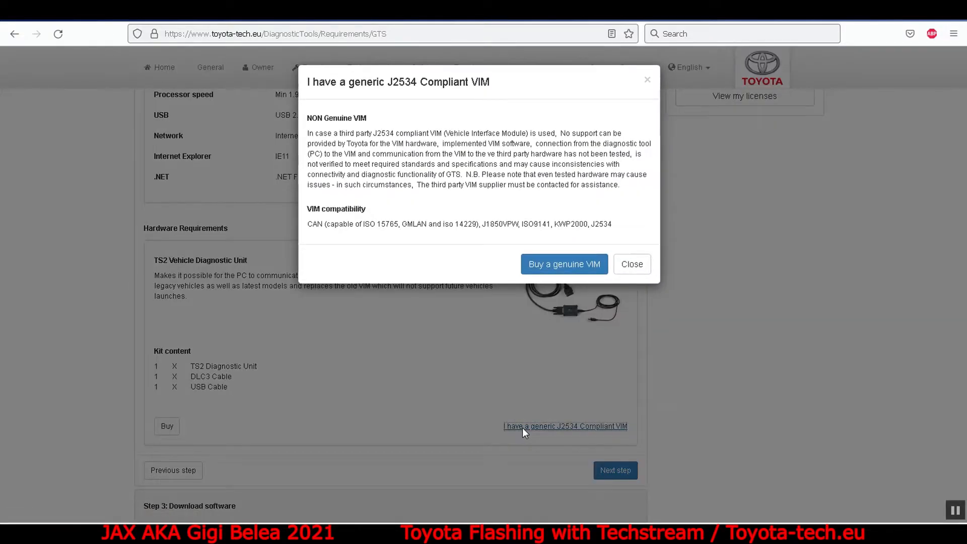
left_click(641, 267)
Continue to the software download step and save the GTS Techstream installer GTS_SetupEU_V16.10.016.exe.
left_click(616, 471)
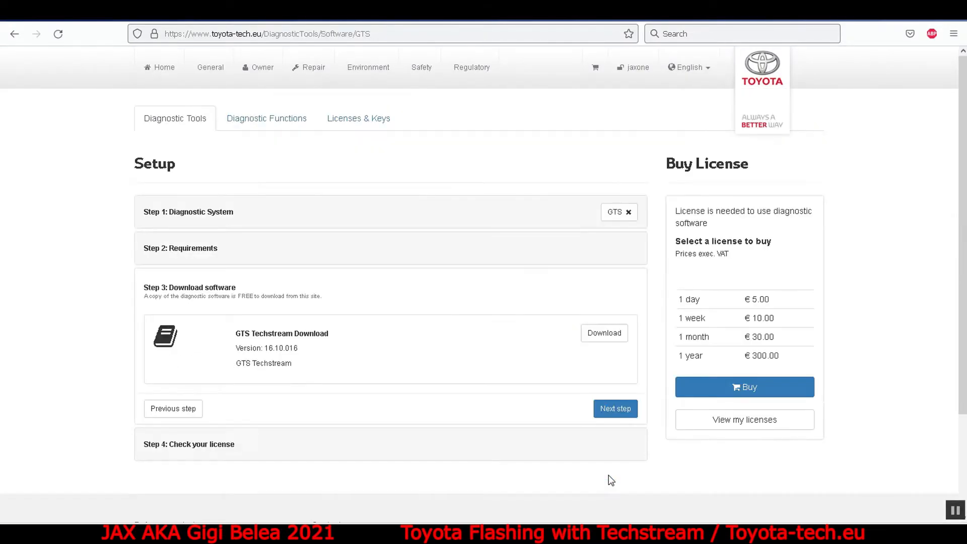
left_click(599, 332)
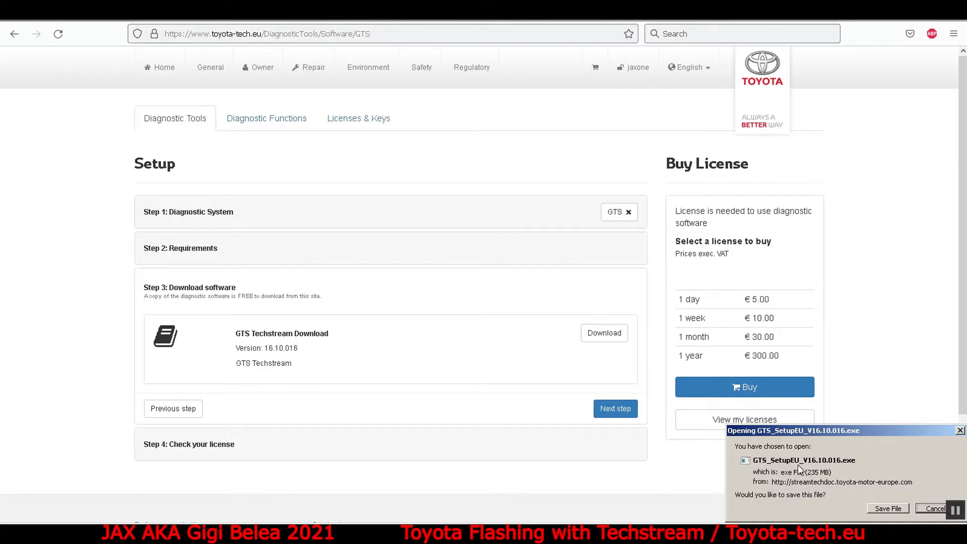
left_click(888, 508)
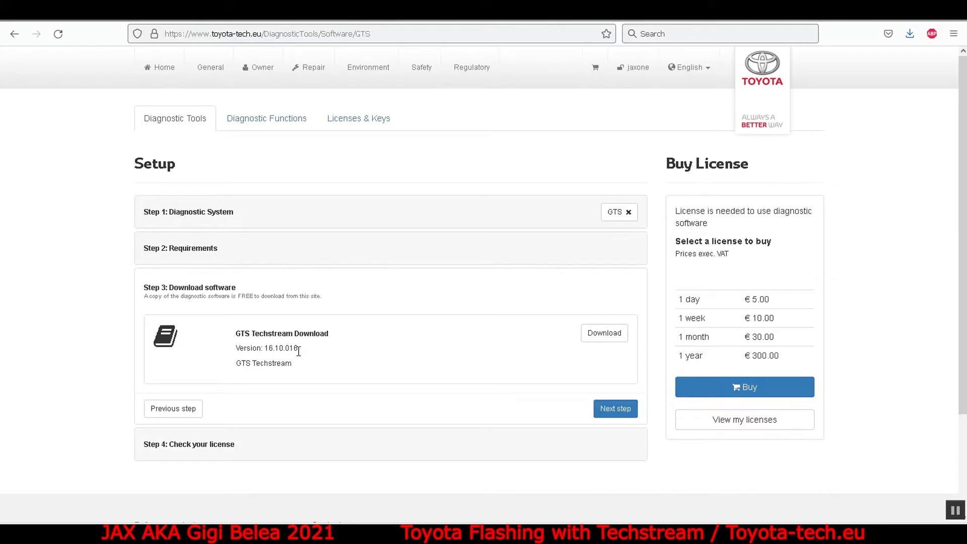
Continue to the license check and examine the price of a 1 day diagnostic software license.
left_click(607, 409)
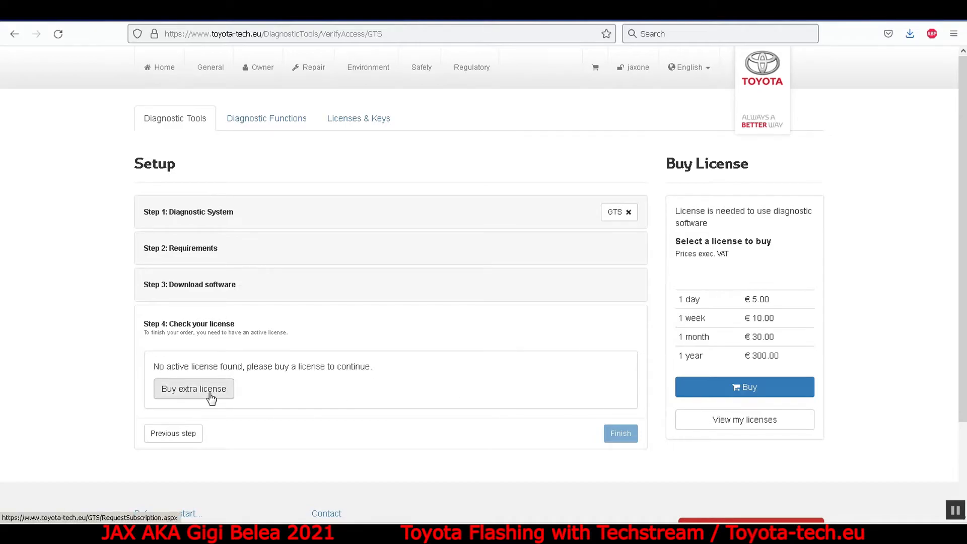
left_click_drag(678, 299, 796, 301)
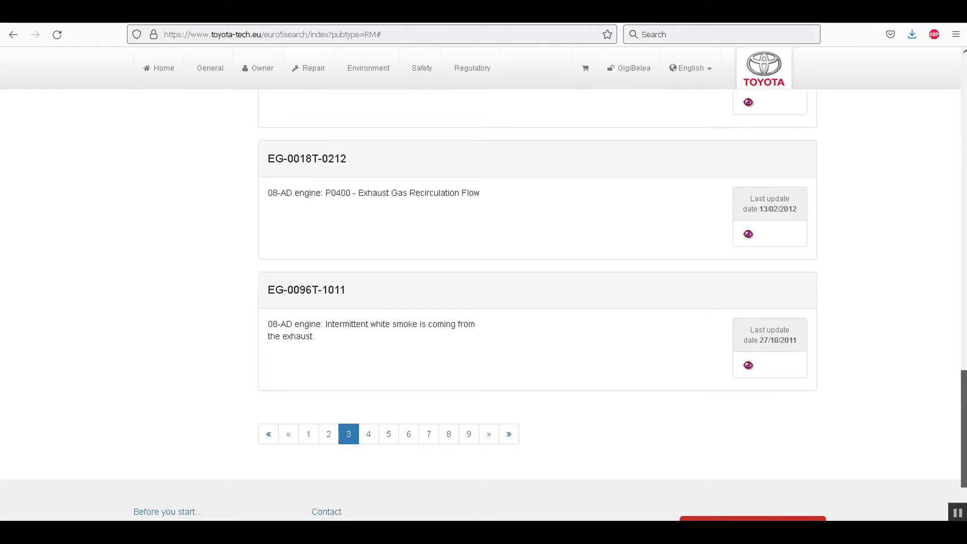
Select the 1 hour subscription from the Online Subscriptions page and agree to its Terms & Conditions.
scroll(948, 443, "up", 4)
left_click_drag(965, 381, 965, 456)
left_click(198, 449)
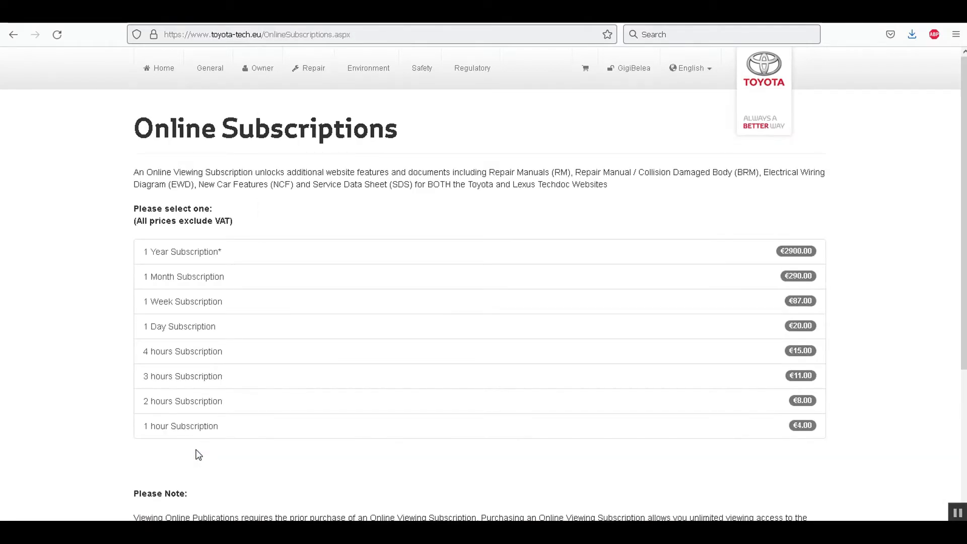
left_click(476, 429)
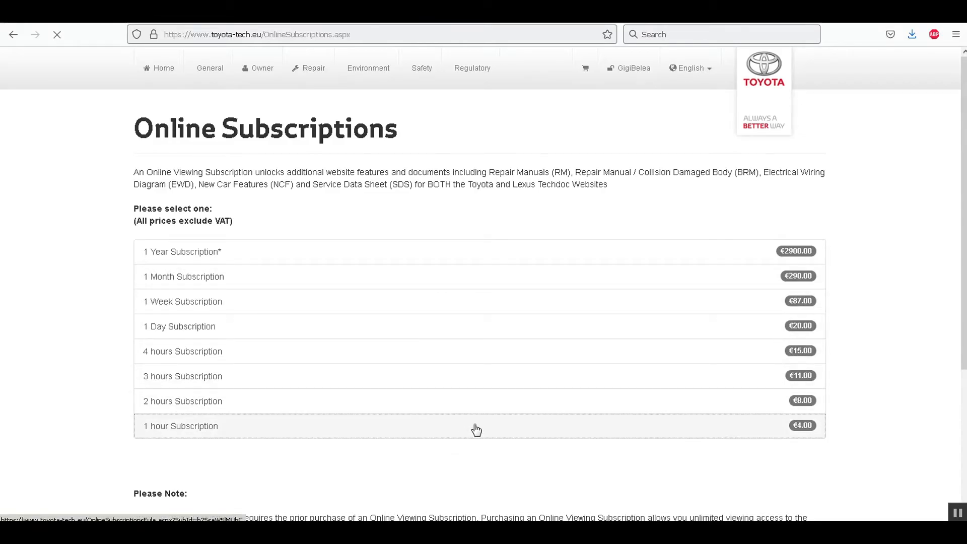
left_click(138, 307)
left_click(152, 350)
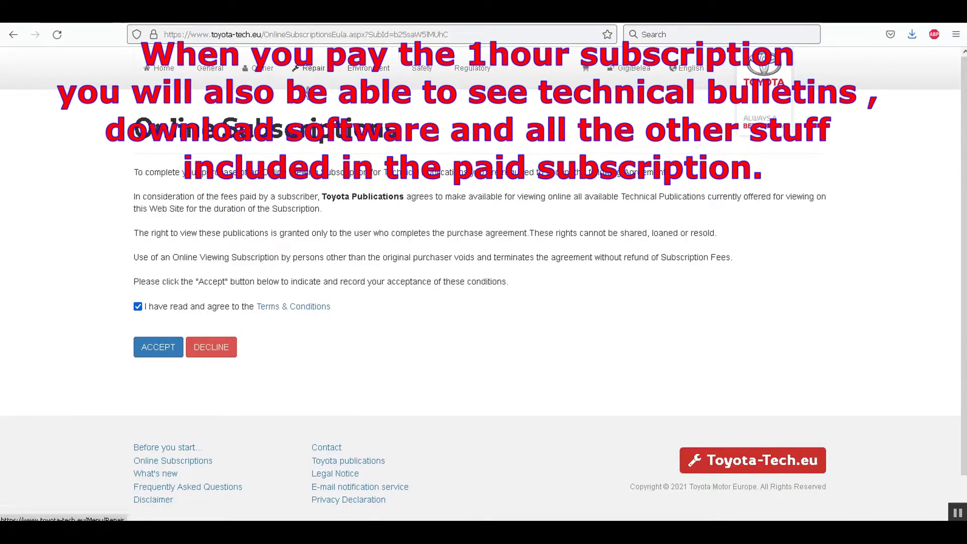
Open the ECU Software Updates page from the Repair section and highlight the bulletin ID EG-0096T-1011 in the eg-0096t-1011.pdf bulletin.
left_click(305, 74)
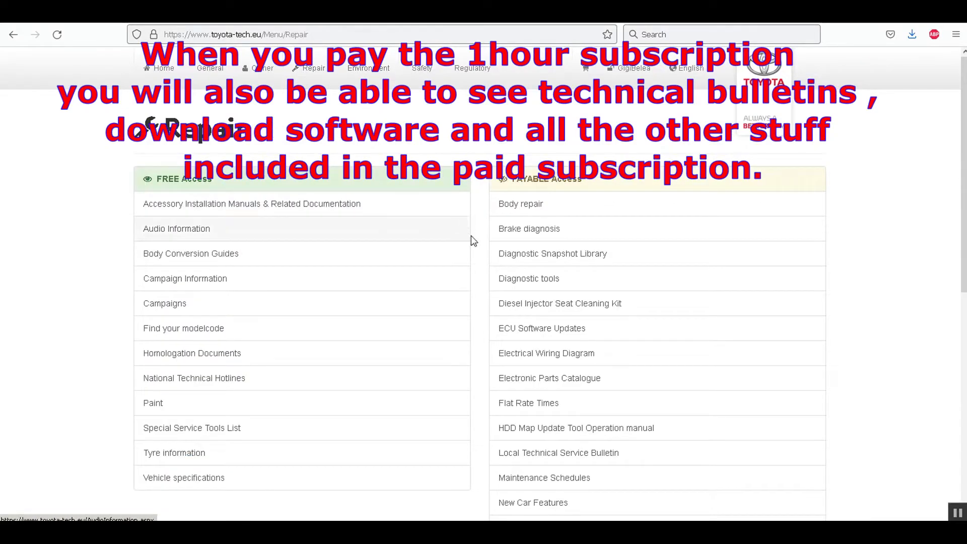
left_click(539, 333)
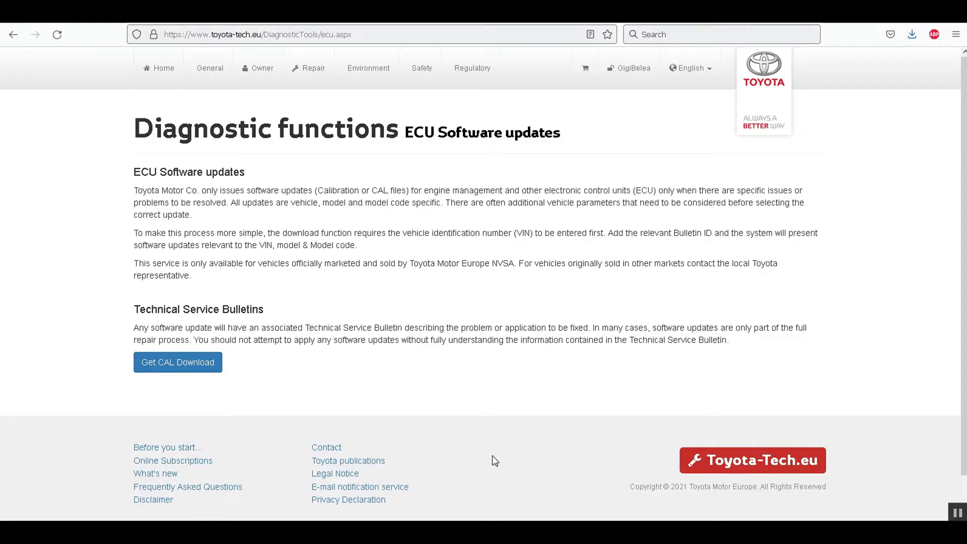
left_click(392, 530)
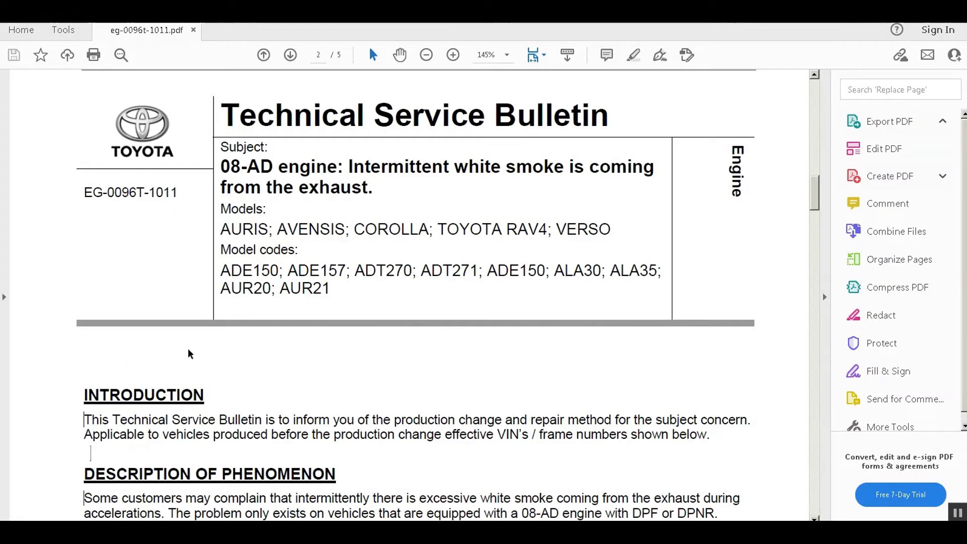
left_click_drag(179, 195, 87, 192)
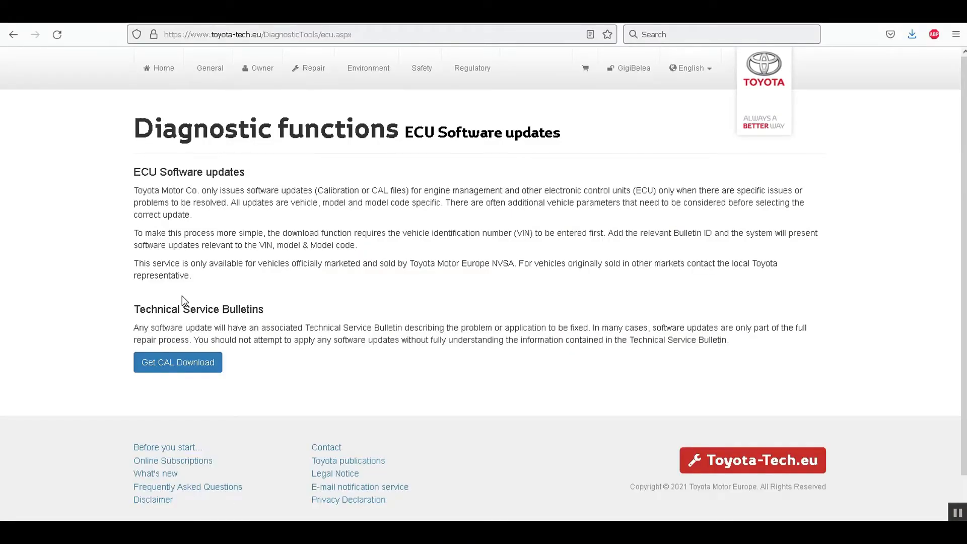
Return to ECU Software Updates through the Repair section and view the CAL download entry for bulletin EG-0096T-1011.
left_click(315, 68)
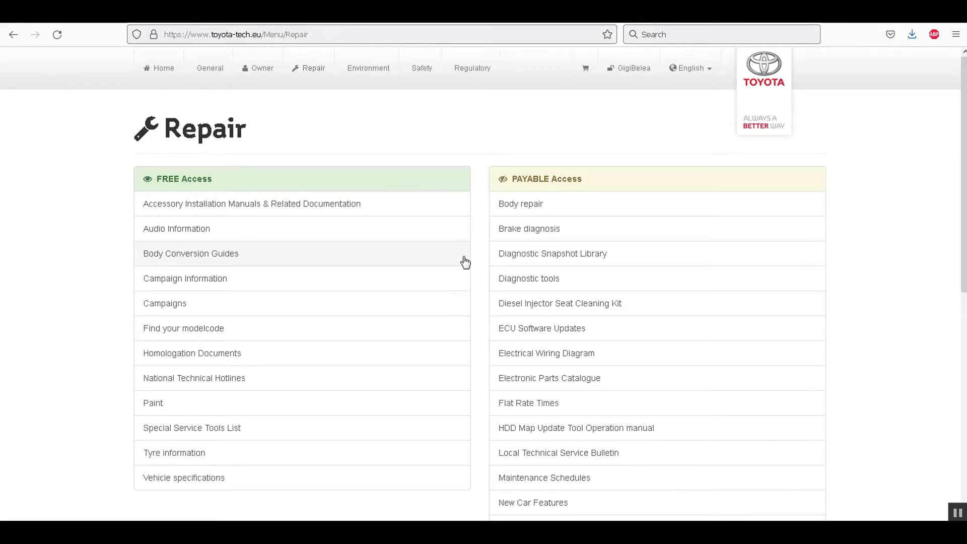
left_click(523, 331)
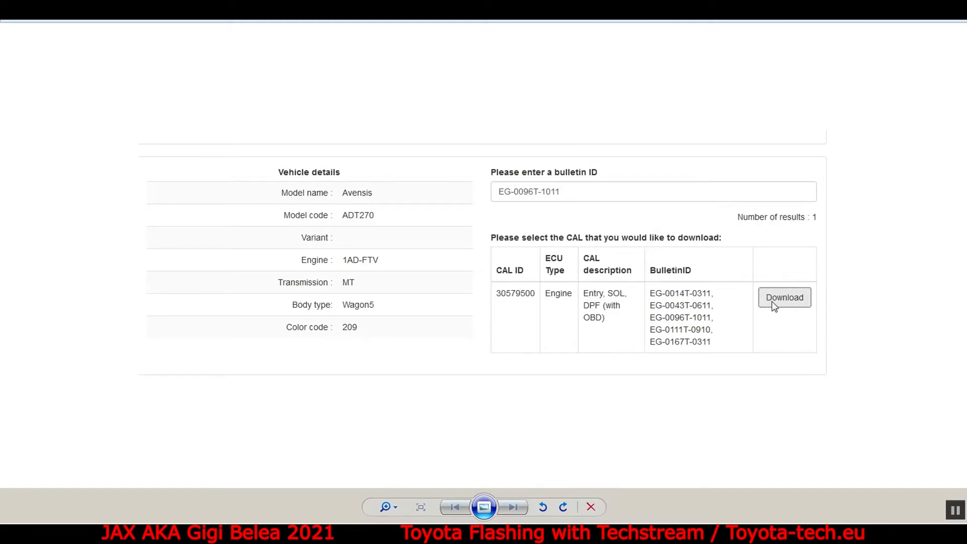
left_click(955, 510)
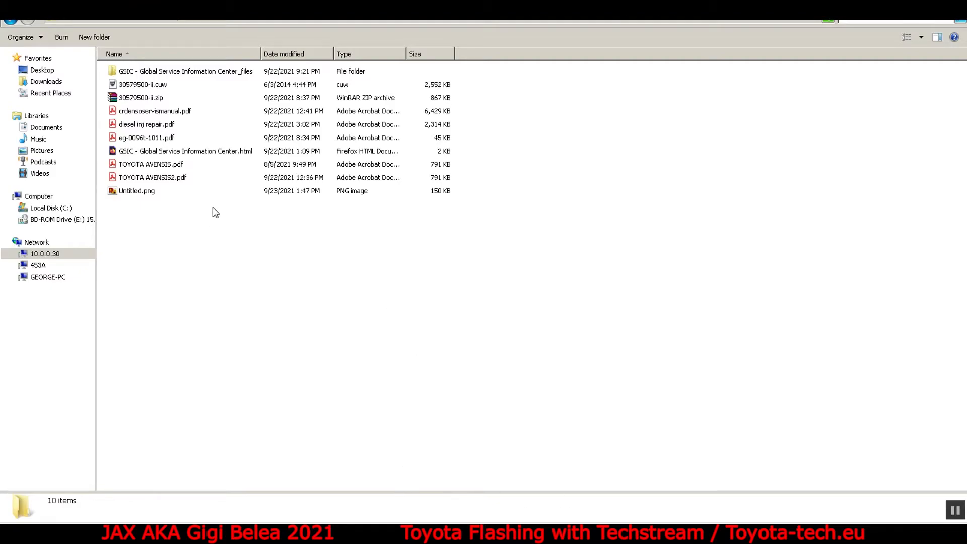
Open 30579500-ii.cuw in the Calibration Update Wizard and start the vehicle connection with the Tactrix OpenPort 2.0 J2534 device.
left_click(141, 86)
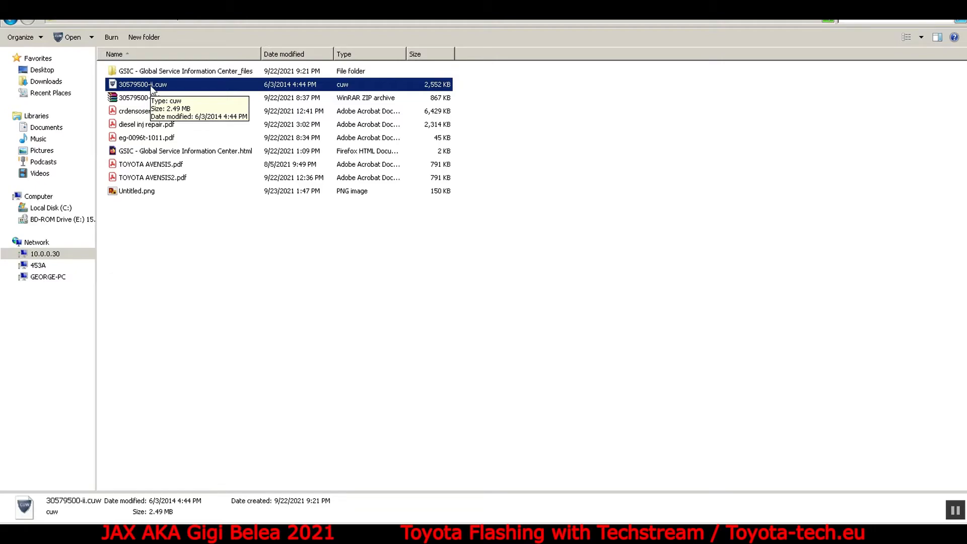
double_click(152, 87)
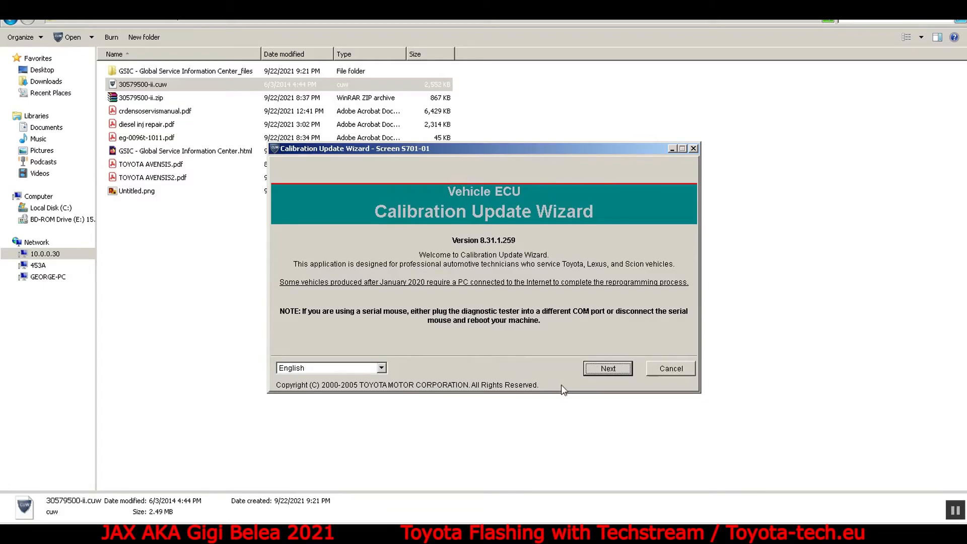
left_click(602, 369)
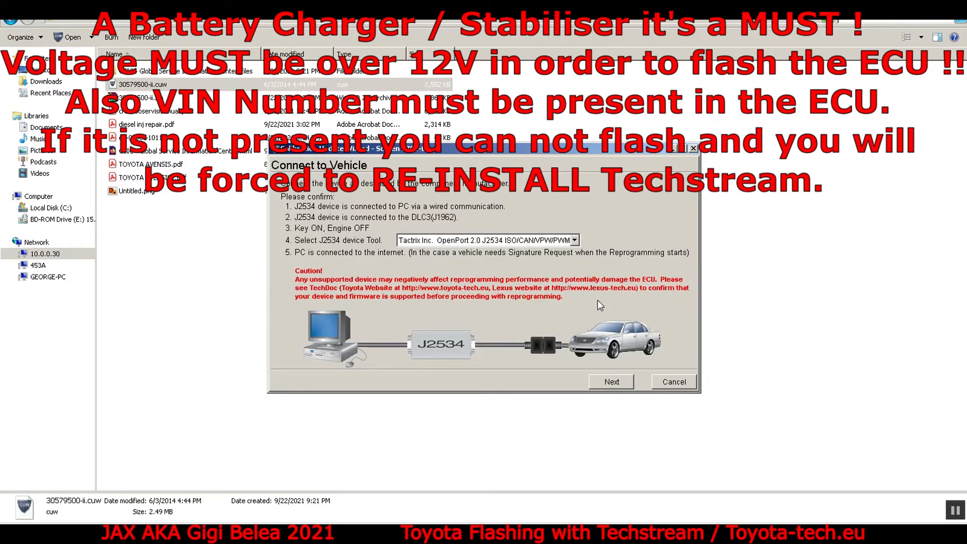
left_click(611, 382)
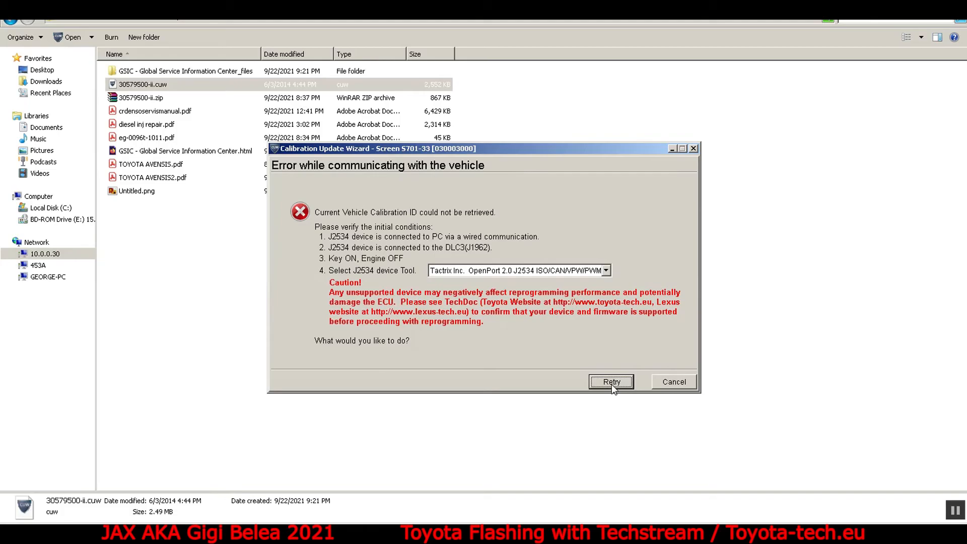
Examine the J2534 devices offered by the Calibration Update Wizard and close the list without changing the selected device.
left_click(606, 274)
left_click(608, 298)
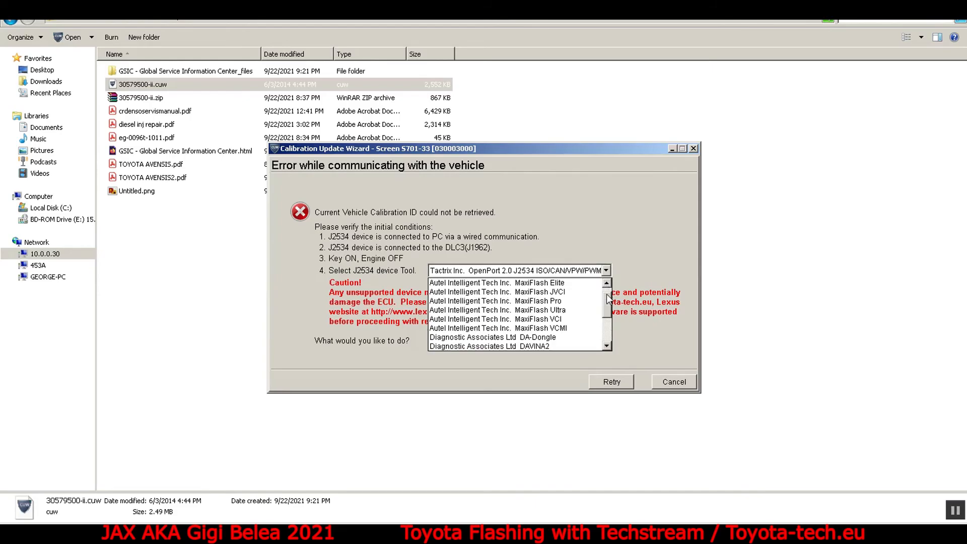
left_click(607, 284)
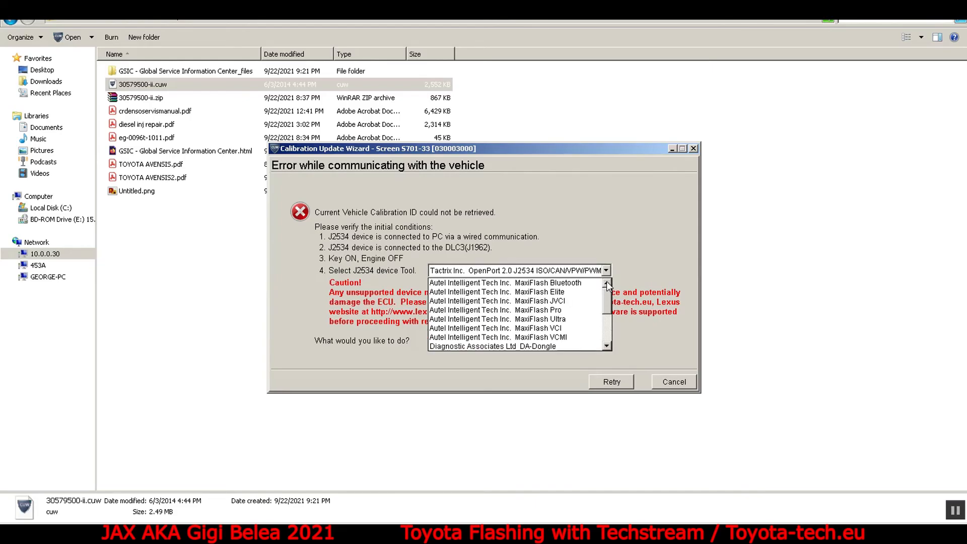
left_click(606, 346)
left_click(606, 346)
left_click(606, 346)
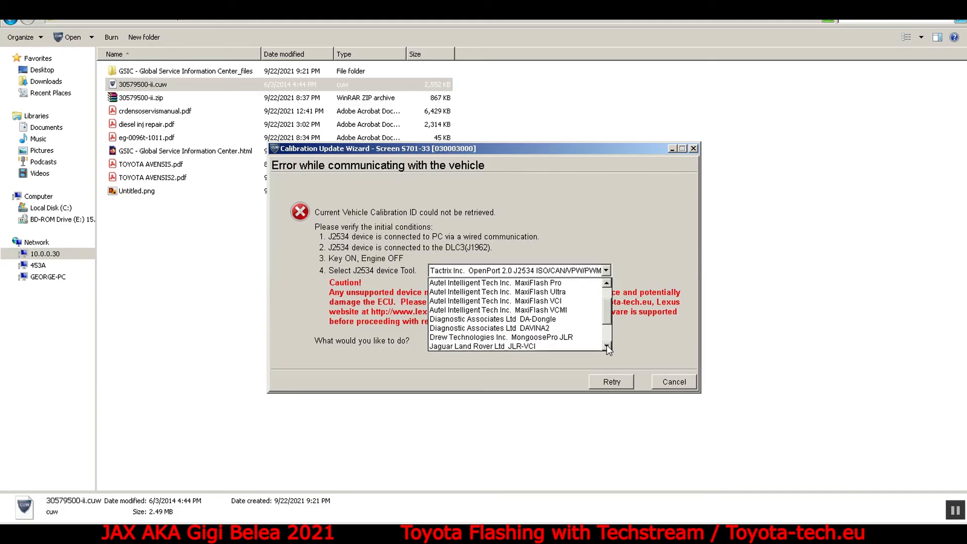
left_click(607, 346)
left_click(606, 346)
left_click(607, 346)
left_click(606, 346)
left_click(607, 346)
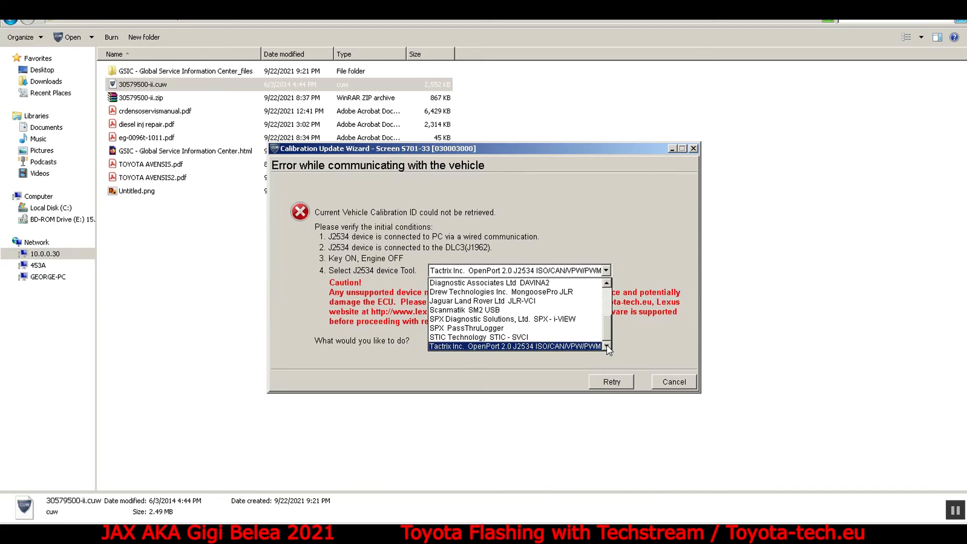
left_click(627, 335)
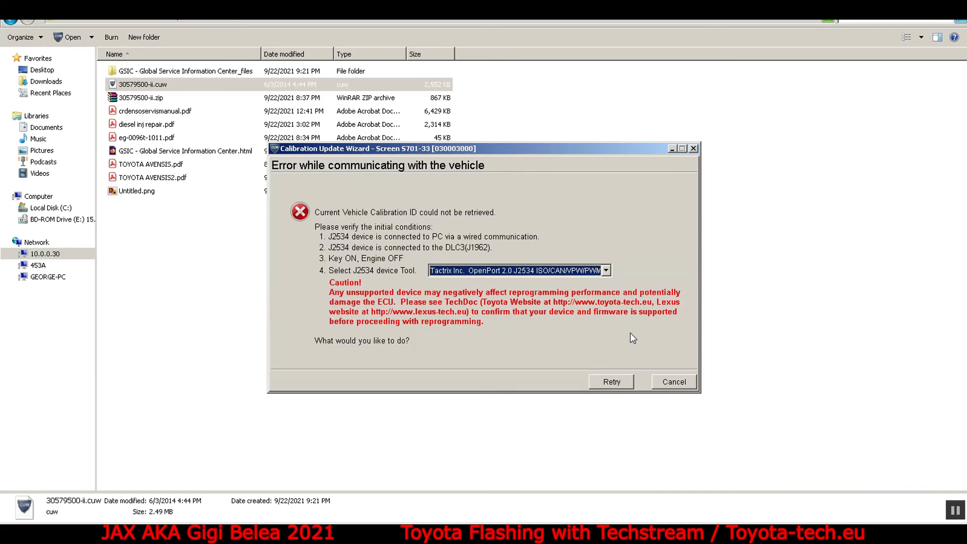
left_click(224, 534)
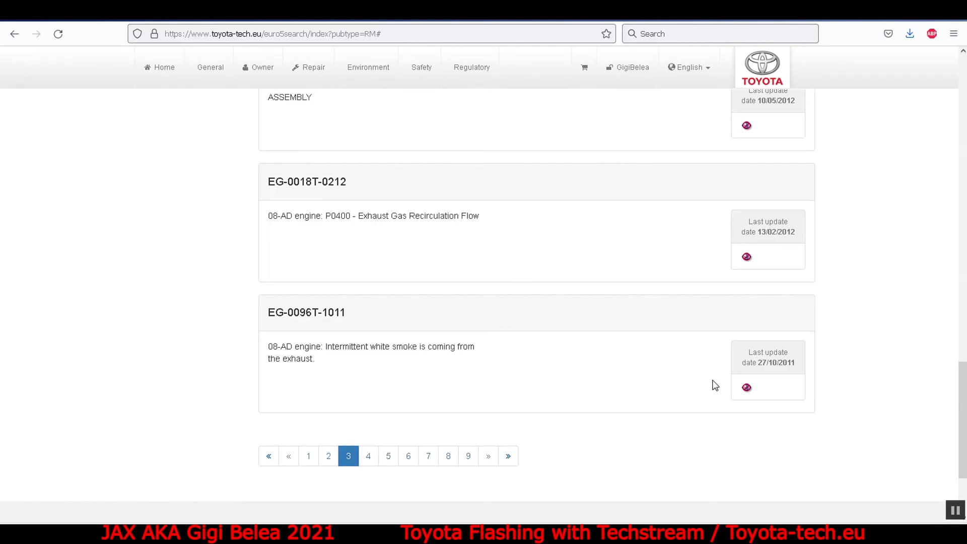
left_click_drag(963, 397, 897, 57)
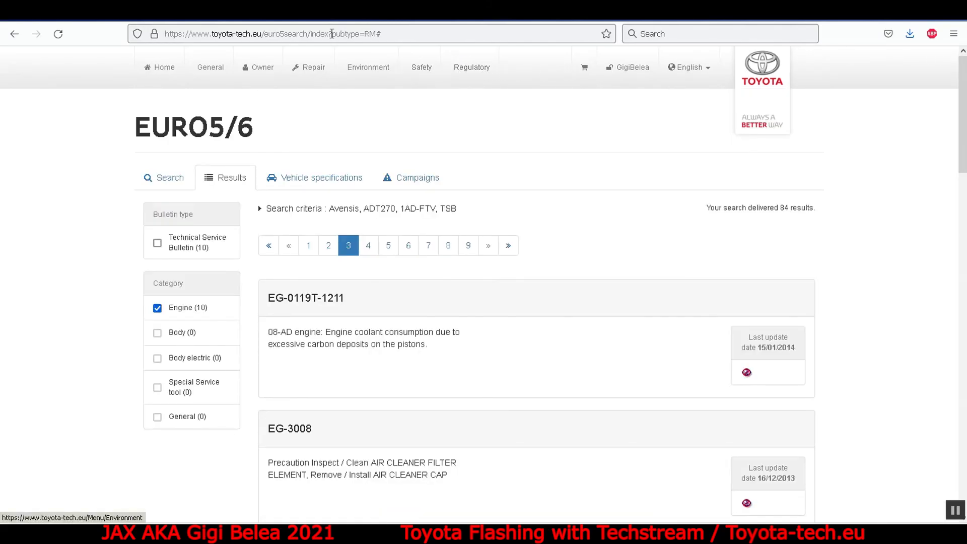
left_click_drag(266, 35, 144, 40)
left_click(547, 365)
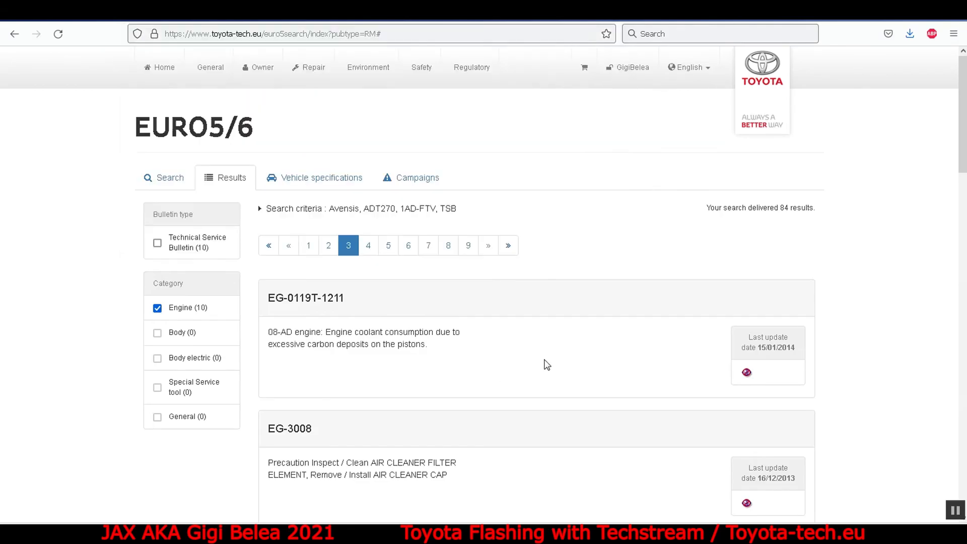